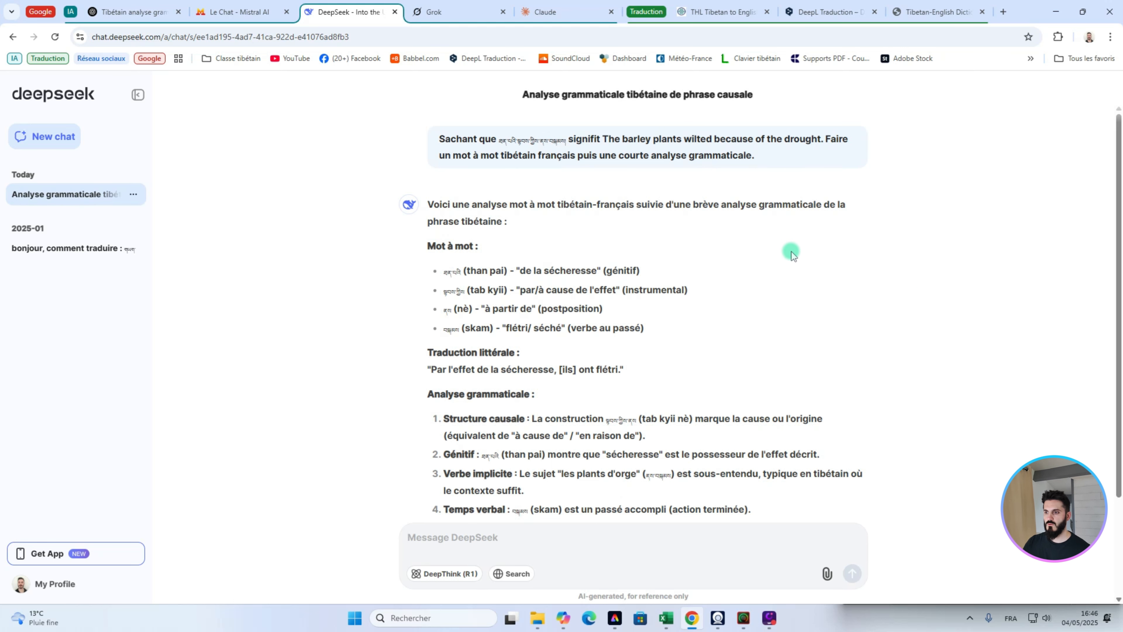
Ask DeepSeek "refaire le mot à mot en utilisant ནས་ pour le mot orge en français" and read through its answer
scroll(681, 245, down, 1)
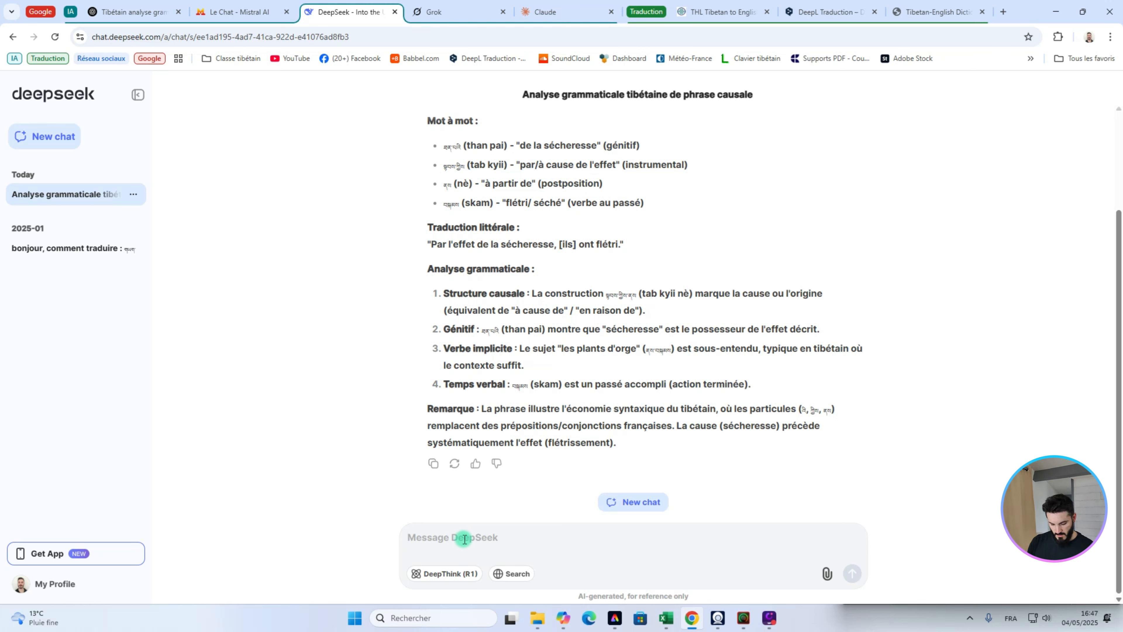
text(refaire le mot à mot en utilisant)
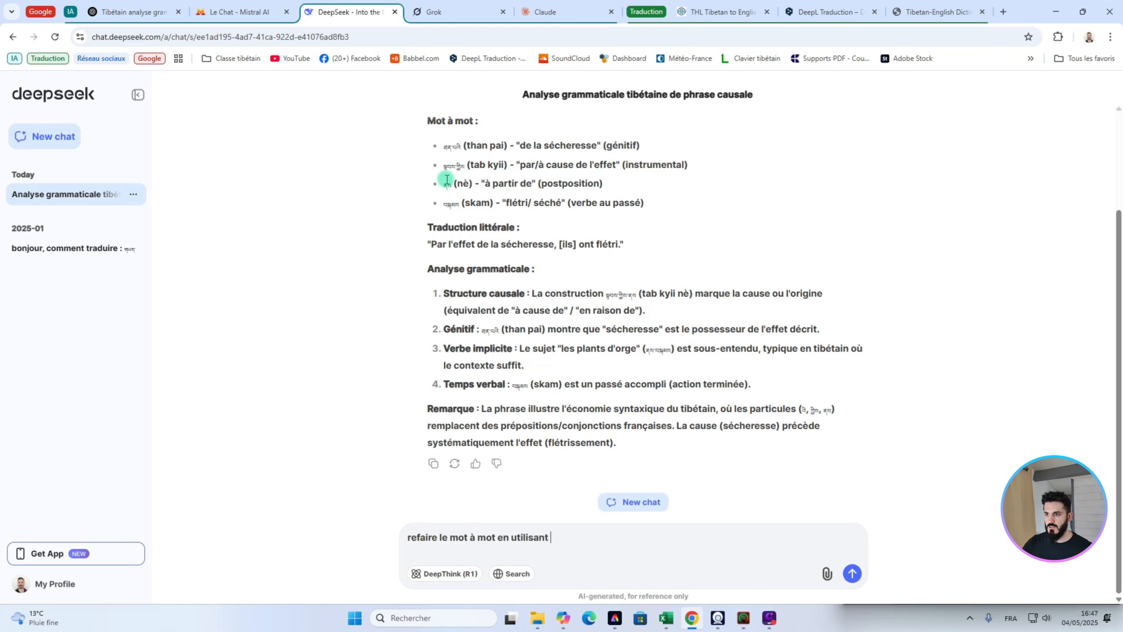
drag(455, 183, 561, 539)
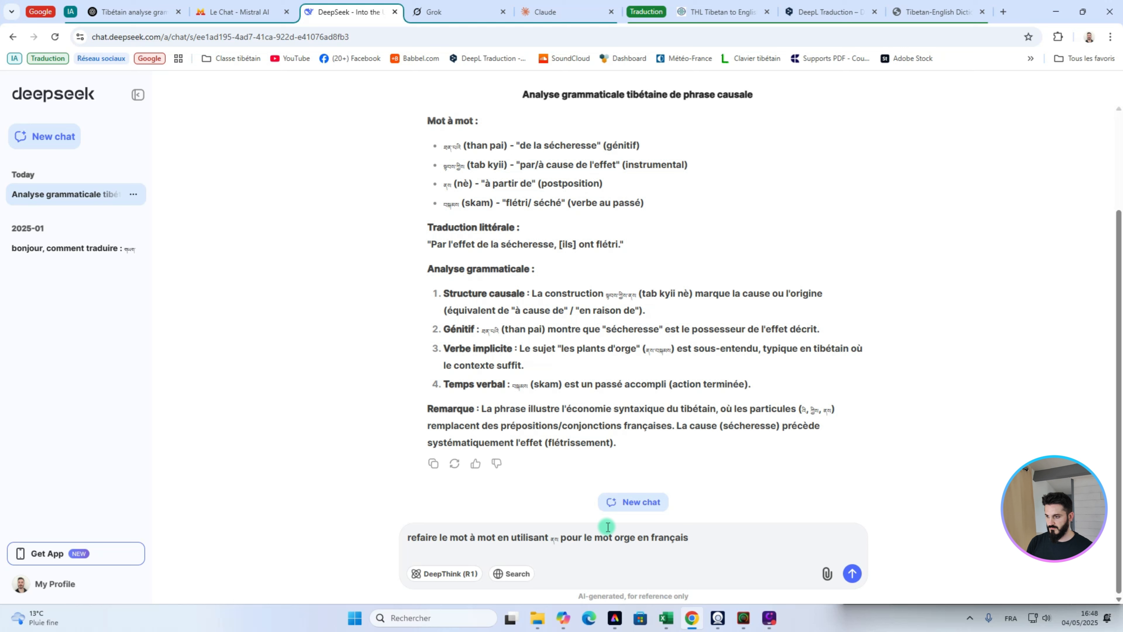
key(Return)
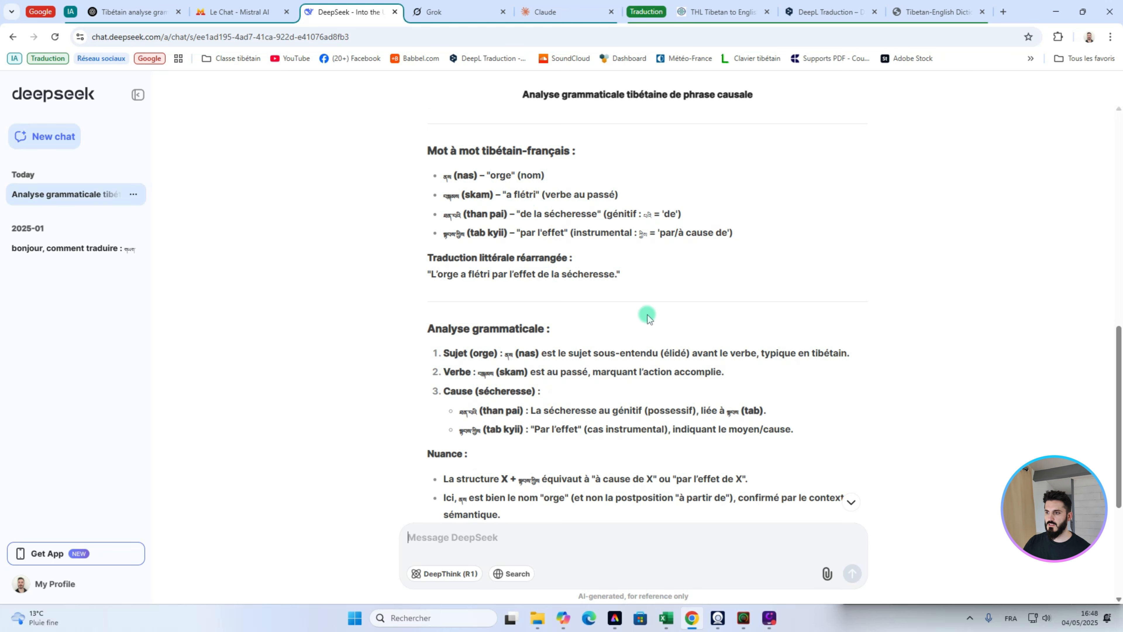
scroll(811, 323, down, 2)
scroll(603, 374, down, 1)
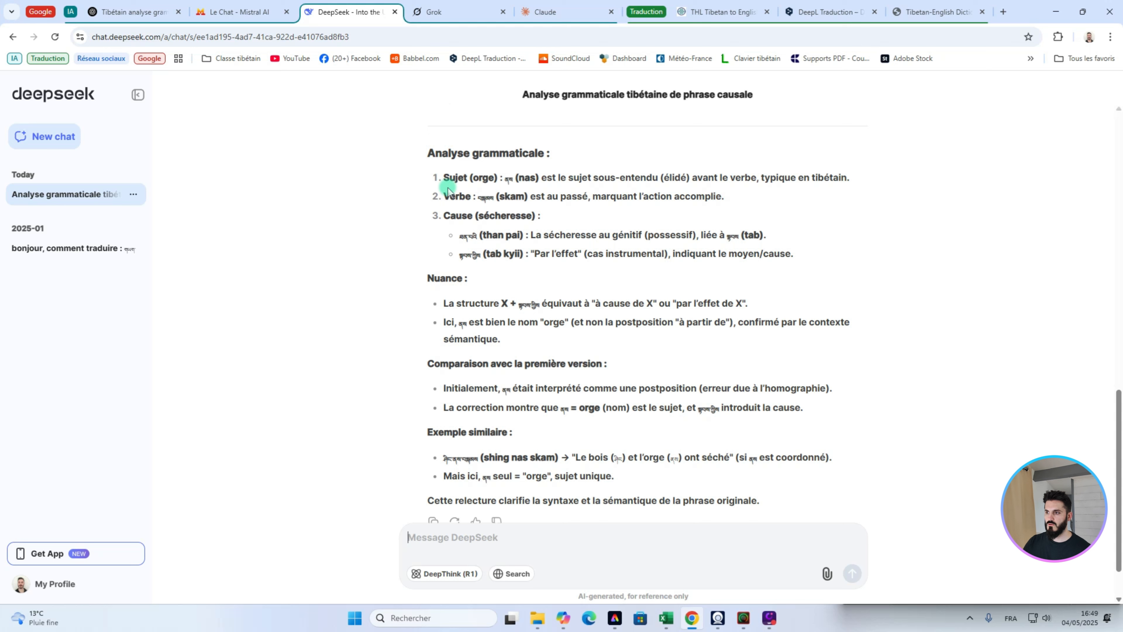
scroll(464, 195, down, 1)
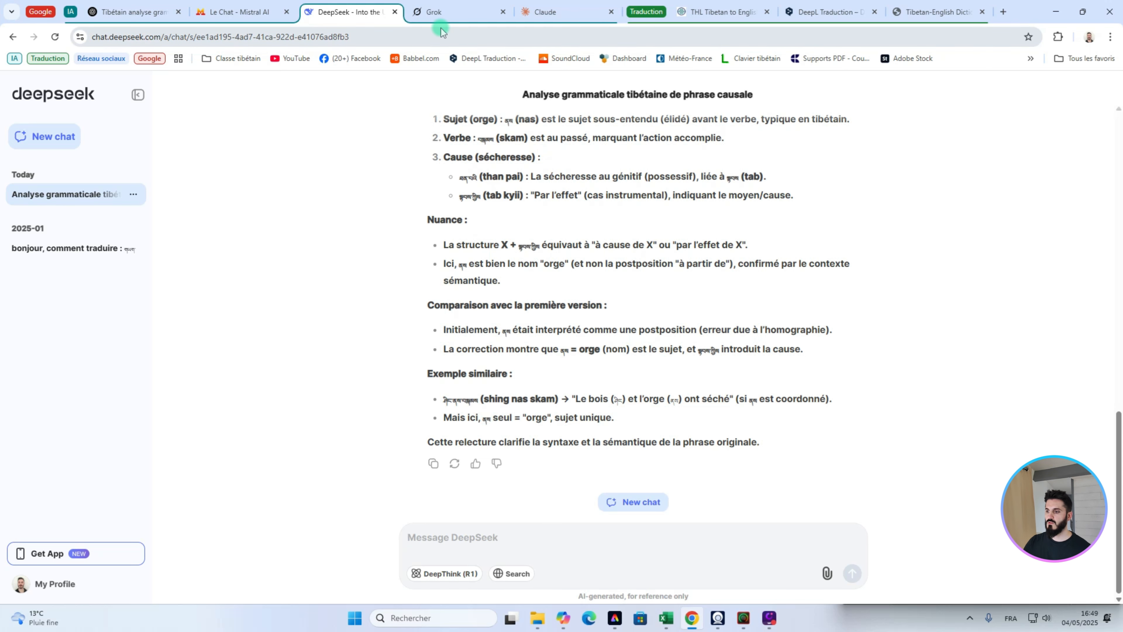
Switch to Grok and submit the prepared prompt for a Tibetan-French word-for-word translation and short grammatical analysis
click(440, 16)
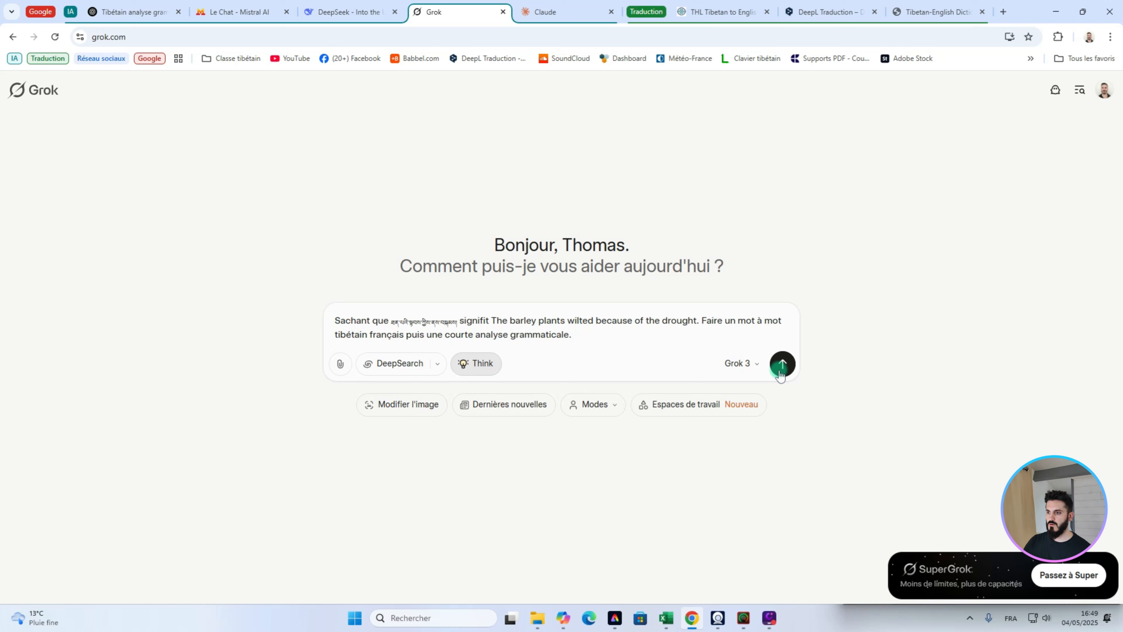
click(781, 367)
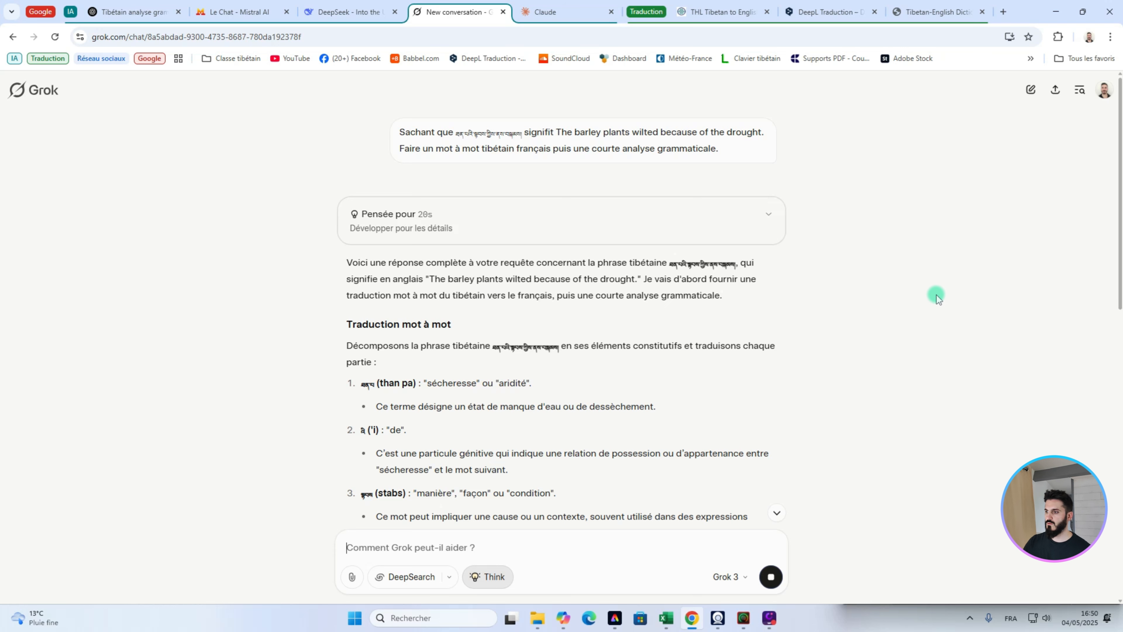
Examine Grok's word-for-word breakdown, literal translation, grammatical analysis and synthesis of the Tibetan sentence
scroll(938, 297, down, 2)
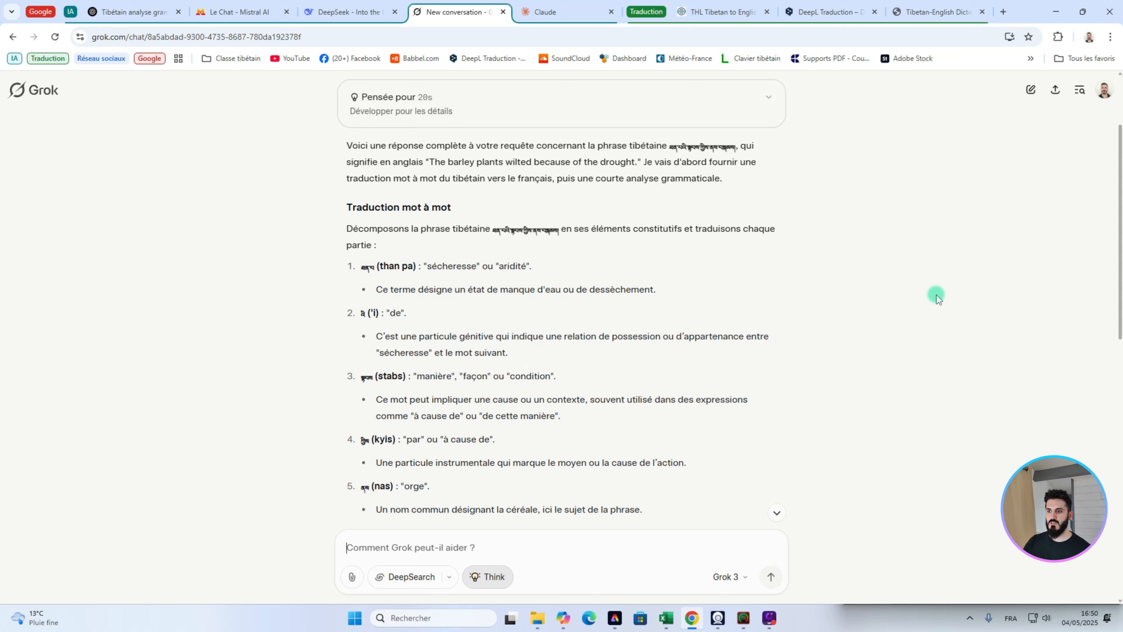
scroll(936, 296, down, 1)
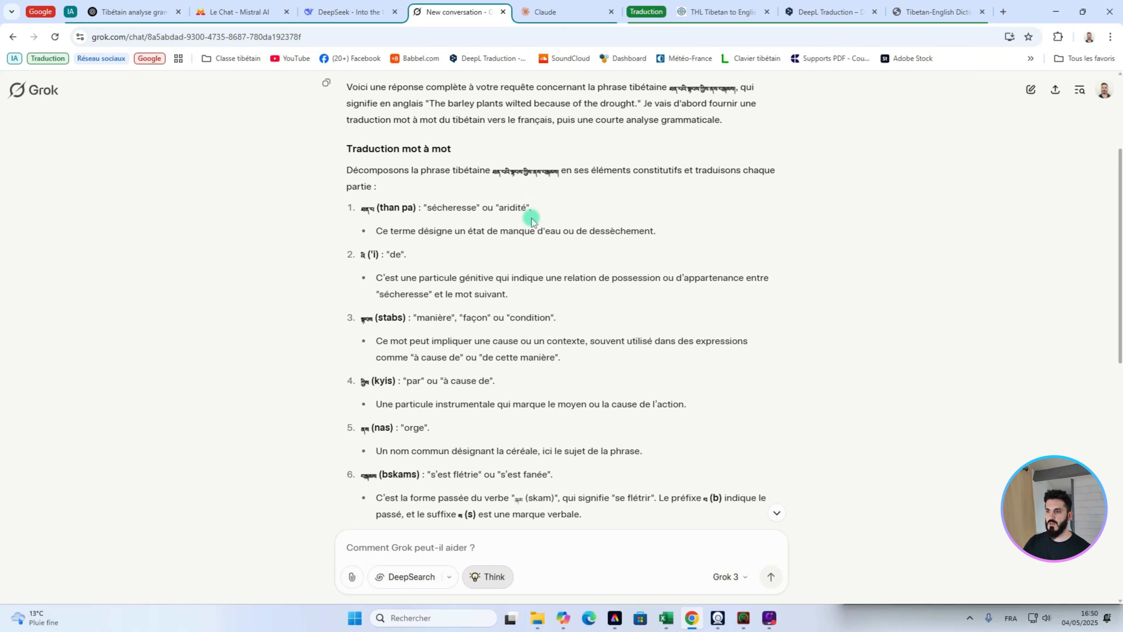
scroll(491, 267, down, 1)
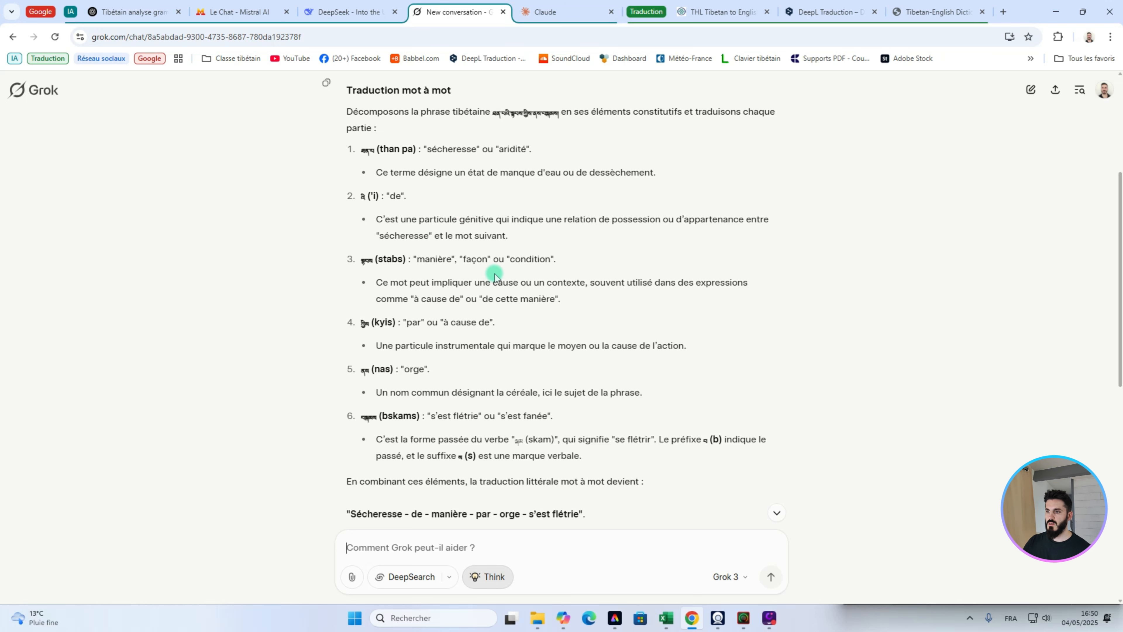
scroll(584, 277, down, 2)
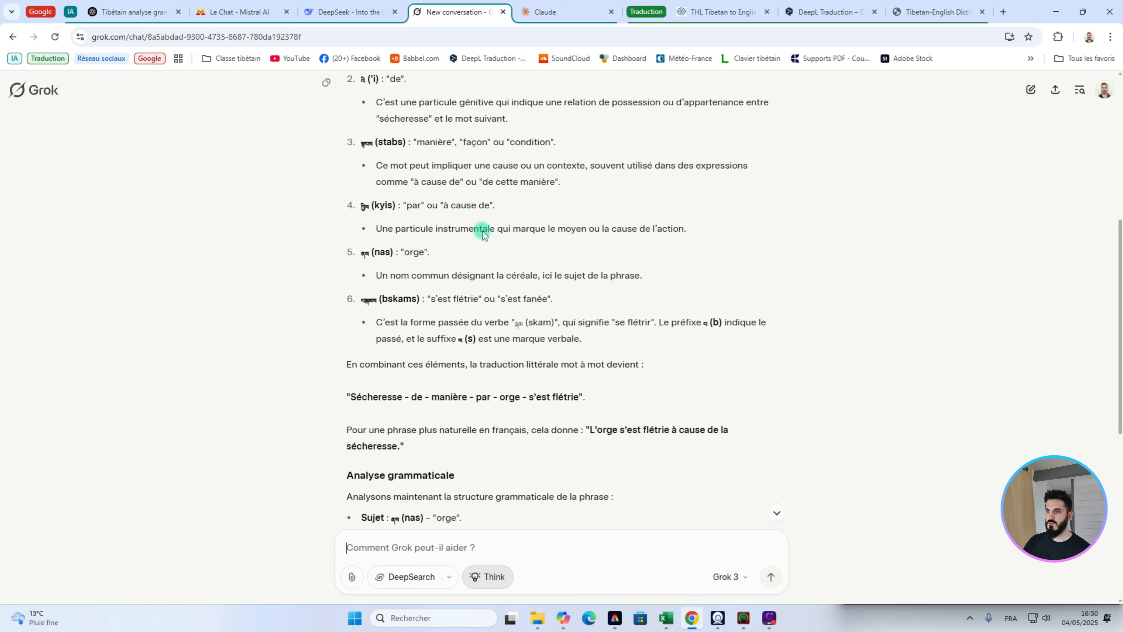
scroll(504, 255, down, 2)
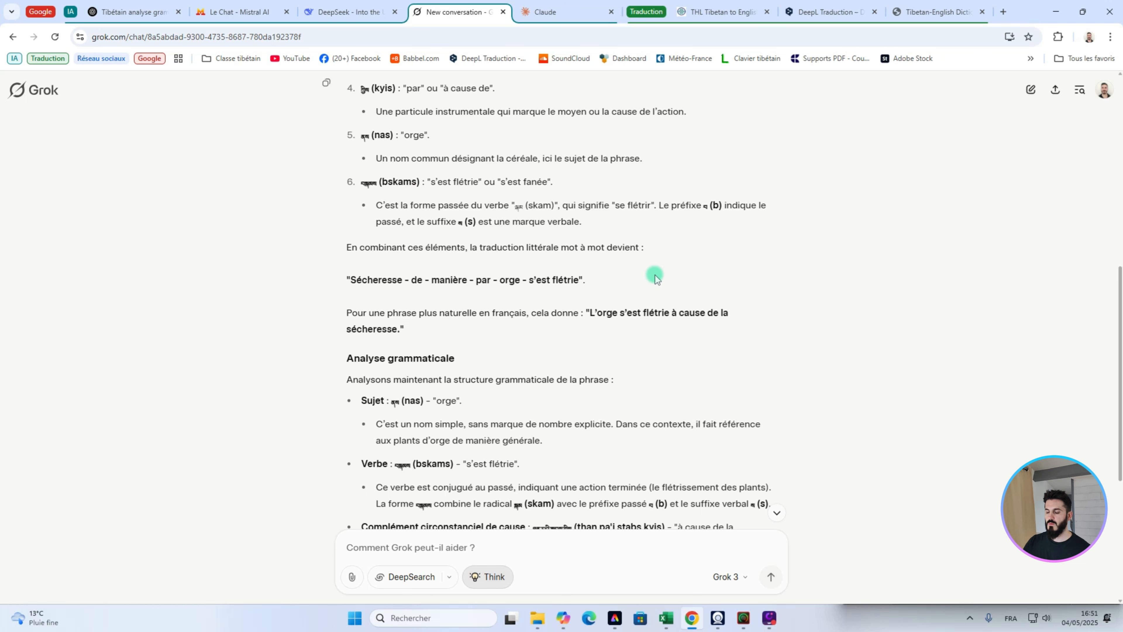
scroll(652, 276, down, 1)
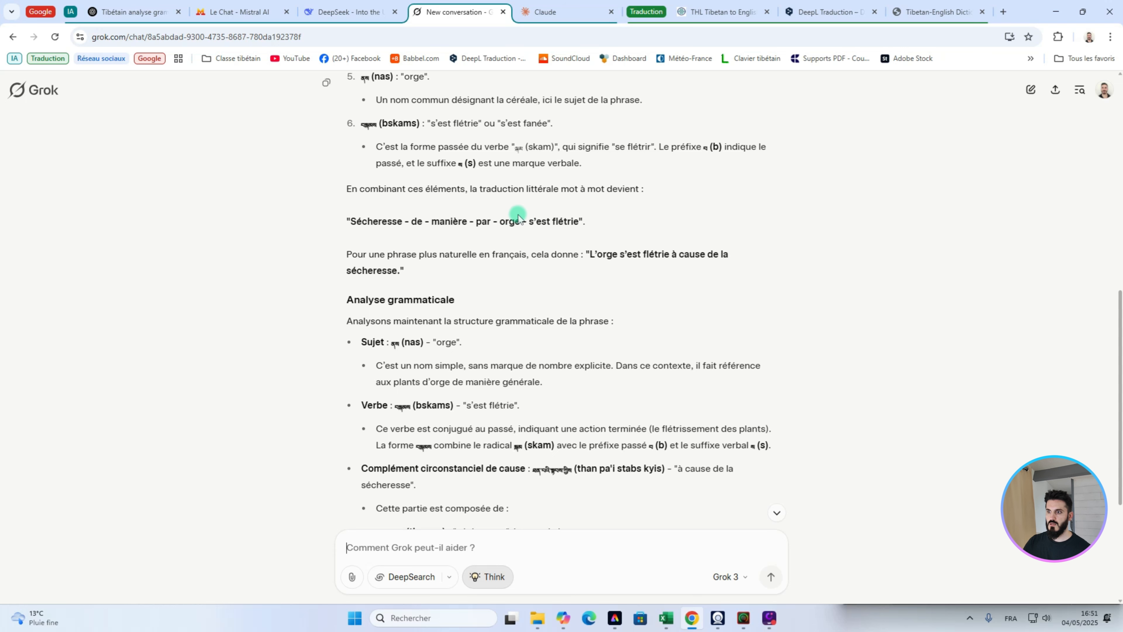
scroll(348, 343, up, 3)
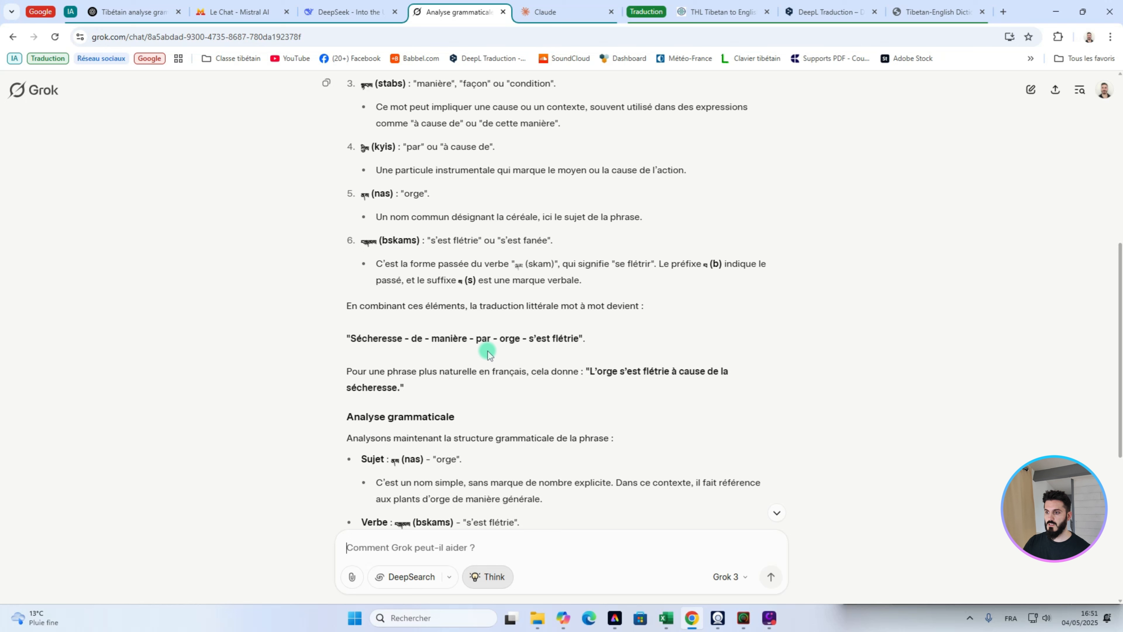
scroll(647, 334, down, 6)
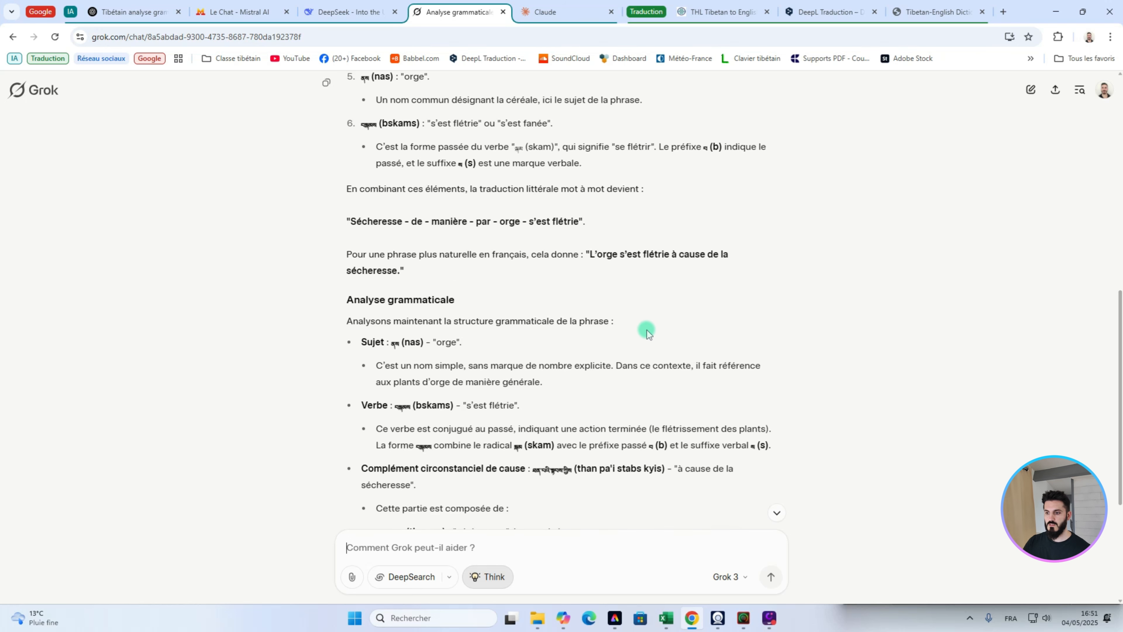
scroll(645, 280, down, 1)
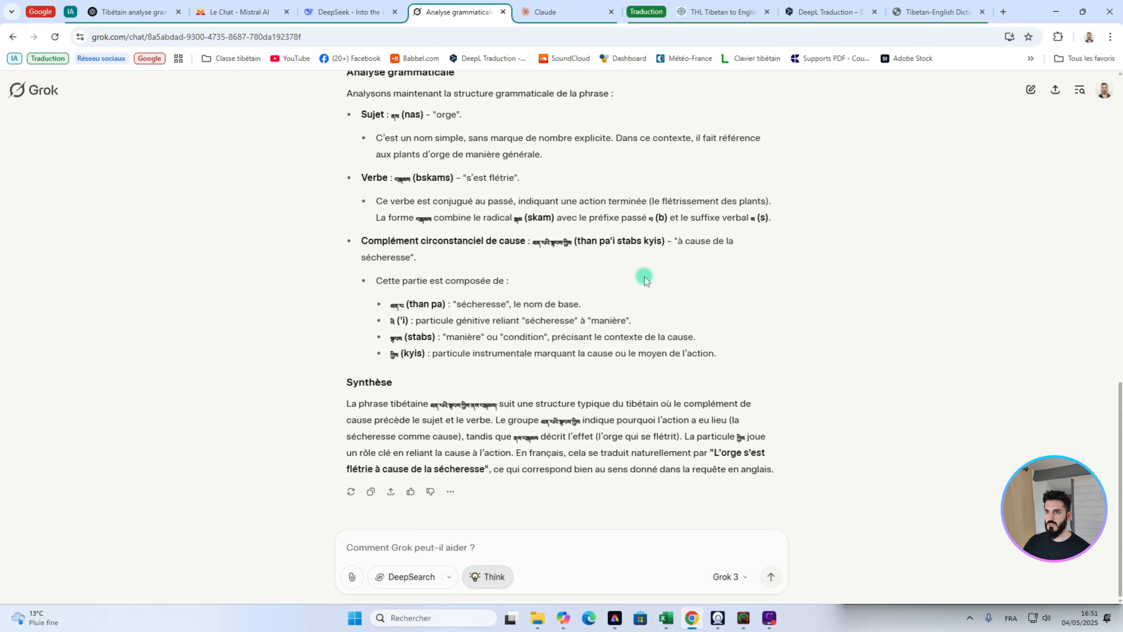
scroll(654, 305, up, 1)
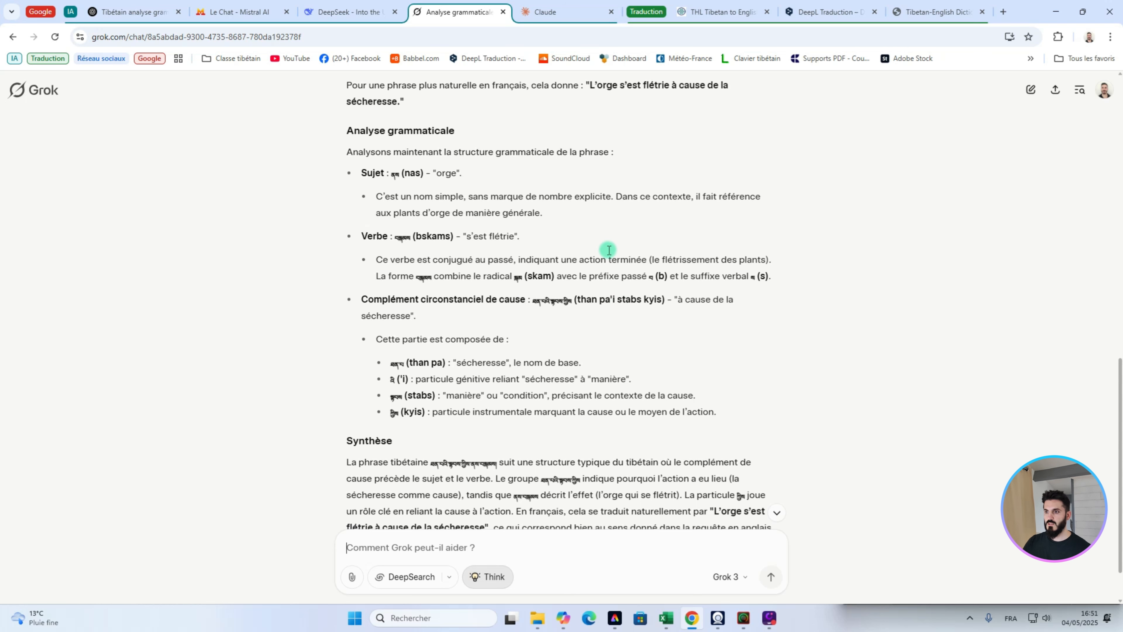
scroll(690, 336, down, 1)
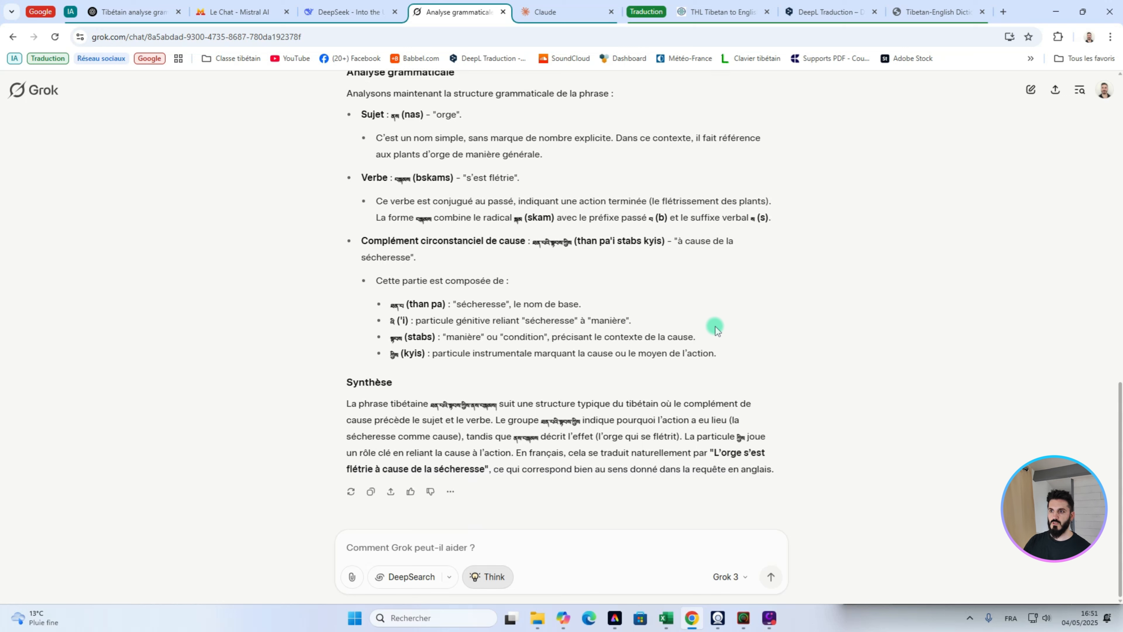
Switch to Claude and read its word-for-word translation and grammatical analysis through to the end
key(ctrl+Tab)
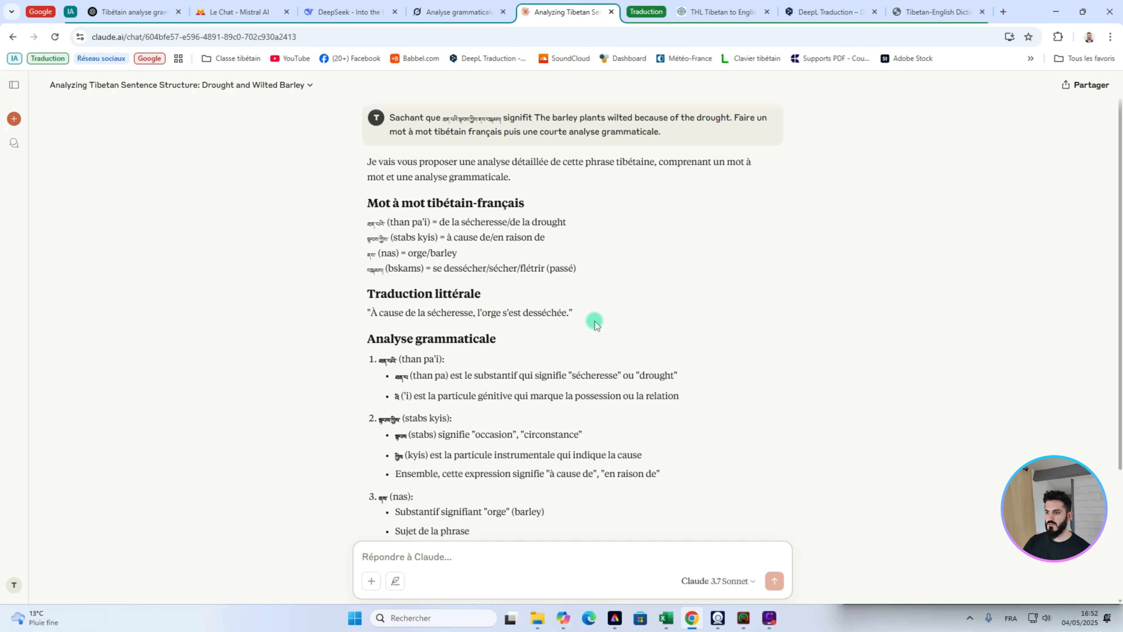
scroll(747, 276, down, 4)
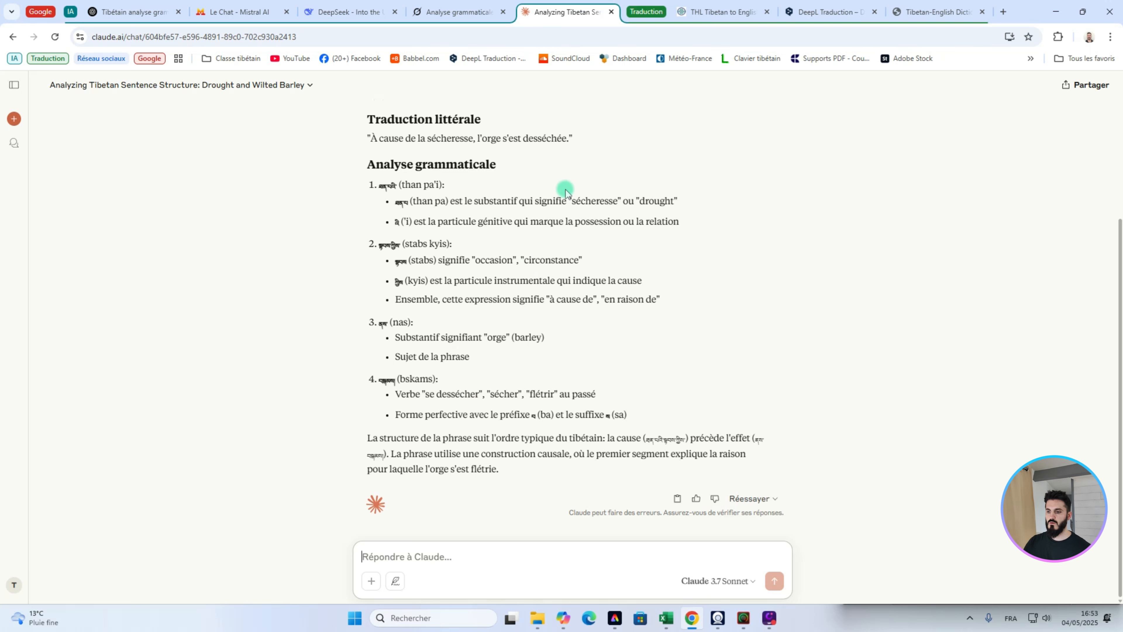
Reorder the AI tabs as Grok, Claude, ChatGPT, DeepSeek and Mistral, and return to the start of the Grok conversation
drag(447, 12, 257, 15)
drag(258, 13, 139, 14)
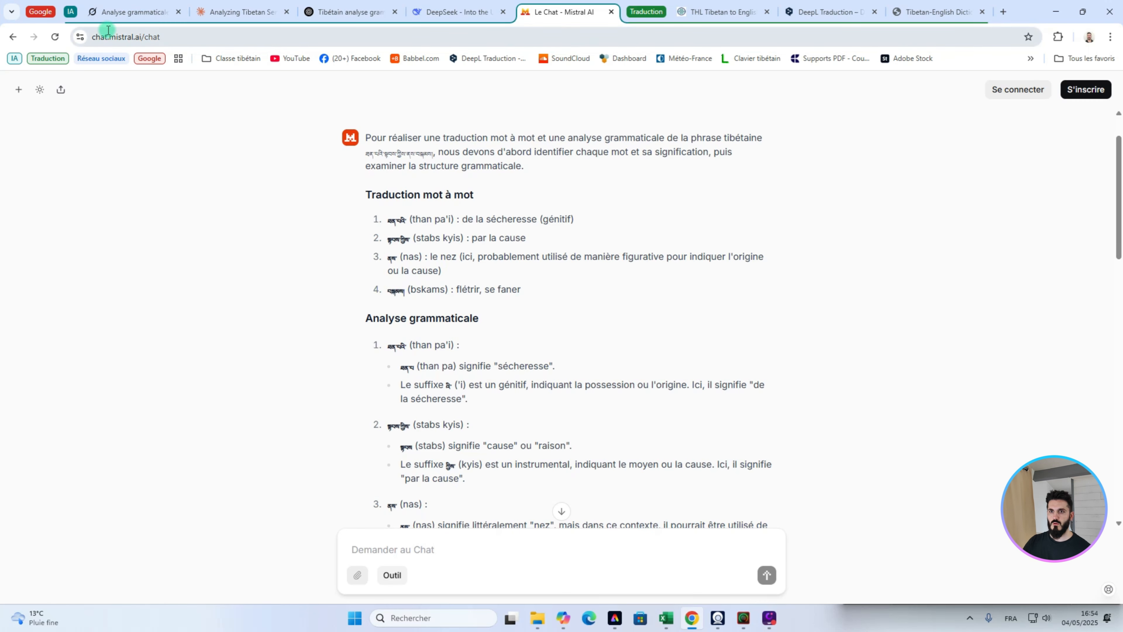
click(107, 19)
scroll(491, 320, up, 2)
scroll(491, 319, up, 10)
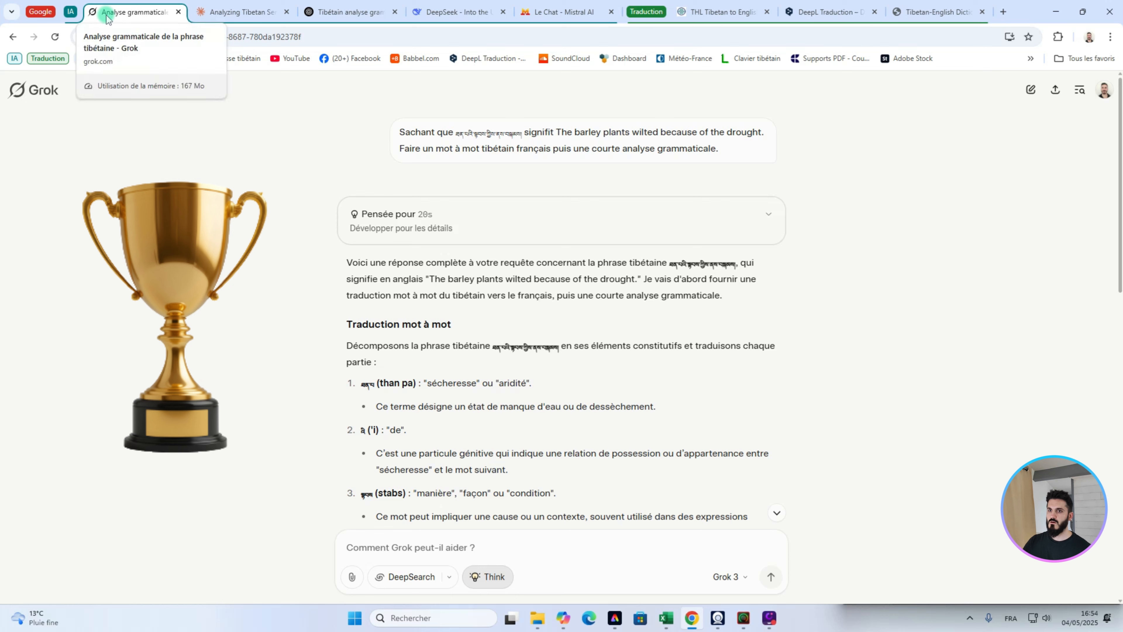
Compare the answers from Claude, ChatGPT, DeepSeek and Mistral by viewing each conversation in turn
click(208, 12)
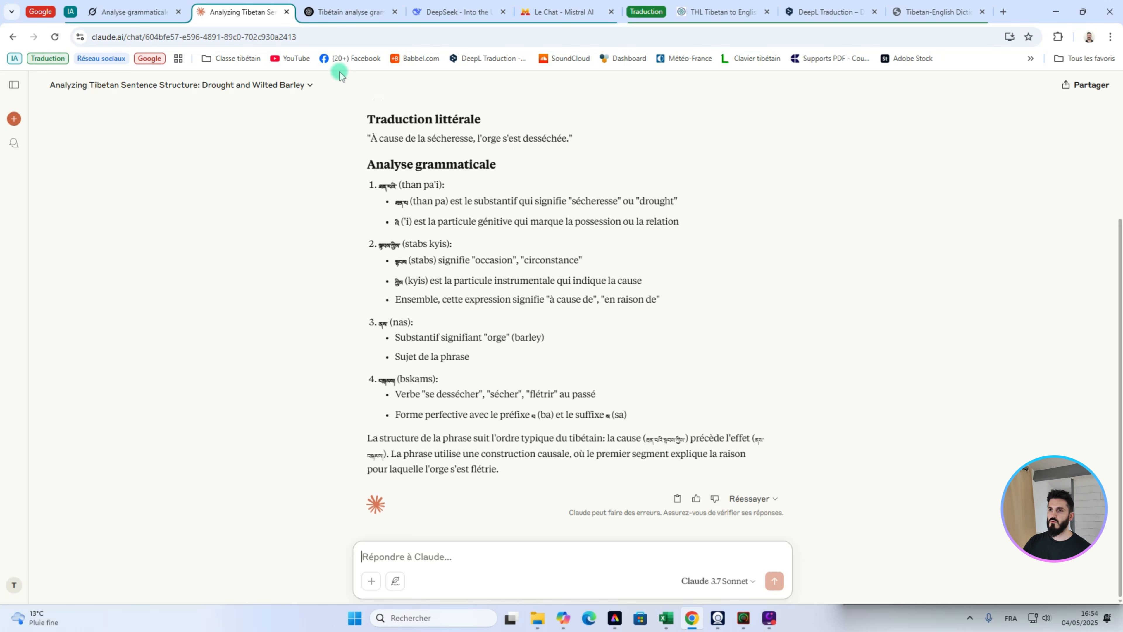
click(360, 13)
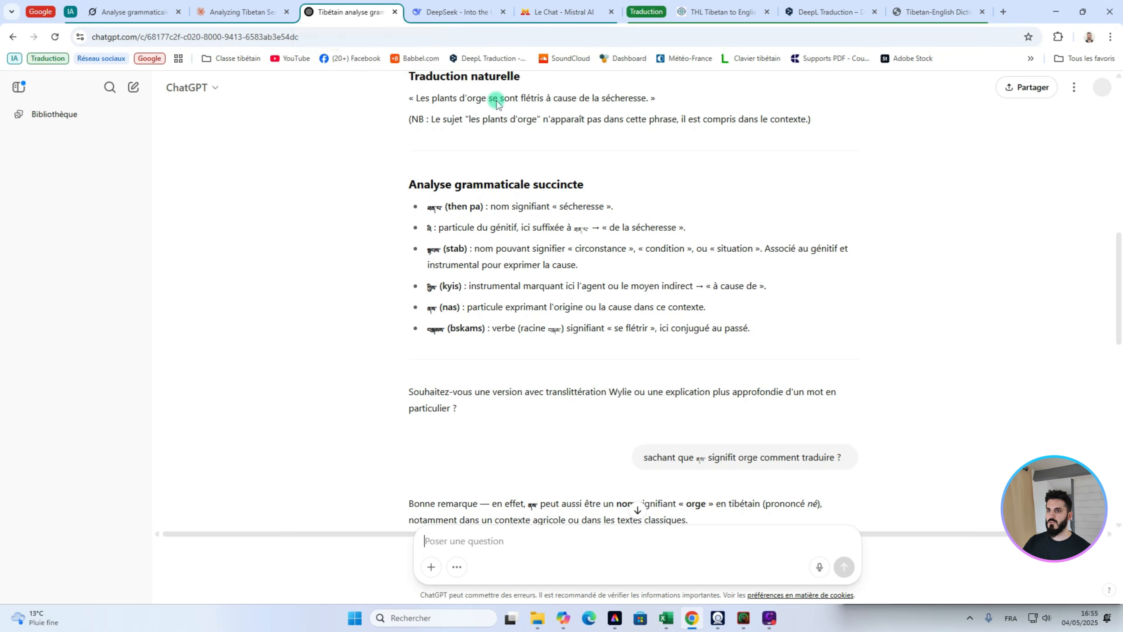
click(459, 13)
click(553, 17)
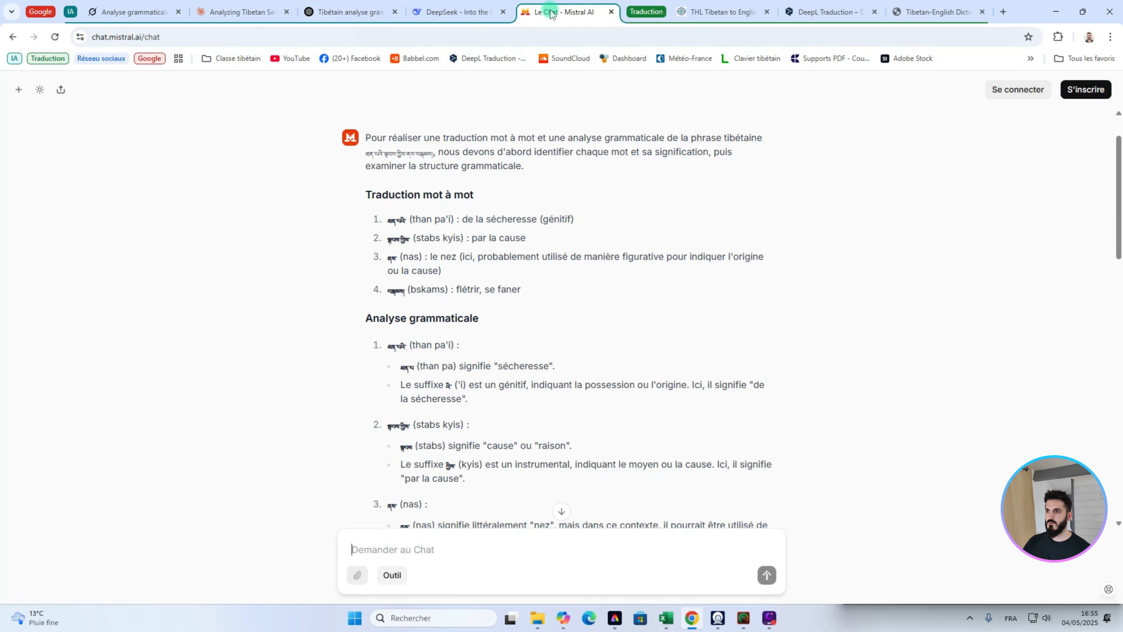
click(438, 5)
In ChatGPT's answer, highlight the grammatical explanation of "nas" and review the follow-up reasoning about whether it means "orge"
click(349, 12)
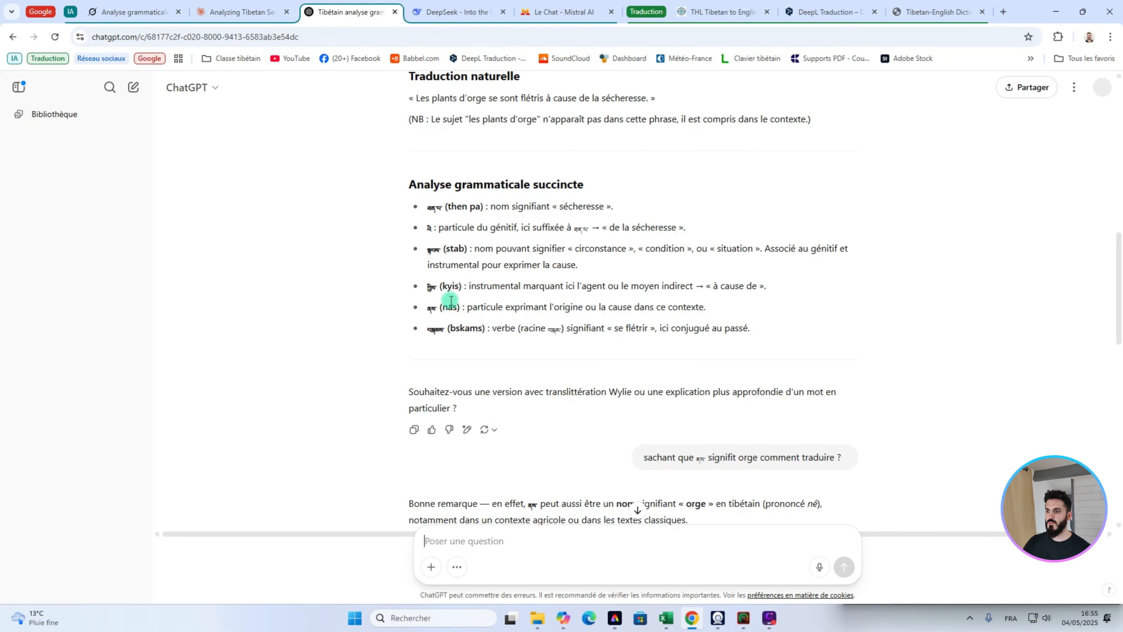
drag(426, 307, 728, 312)
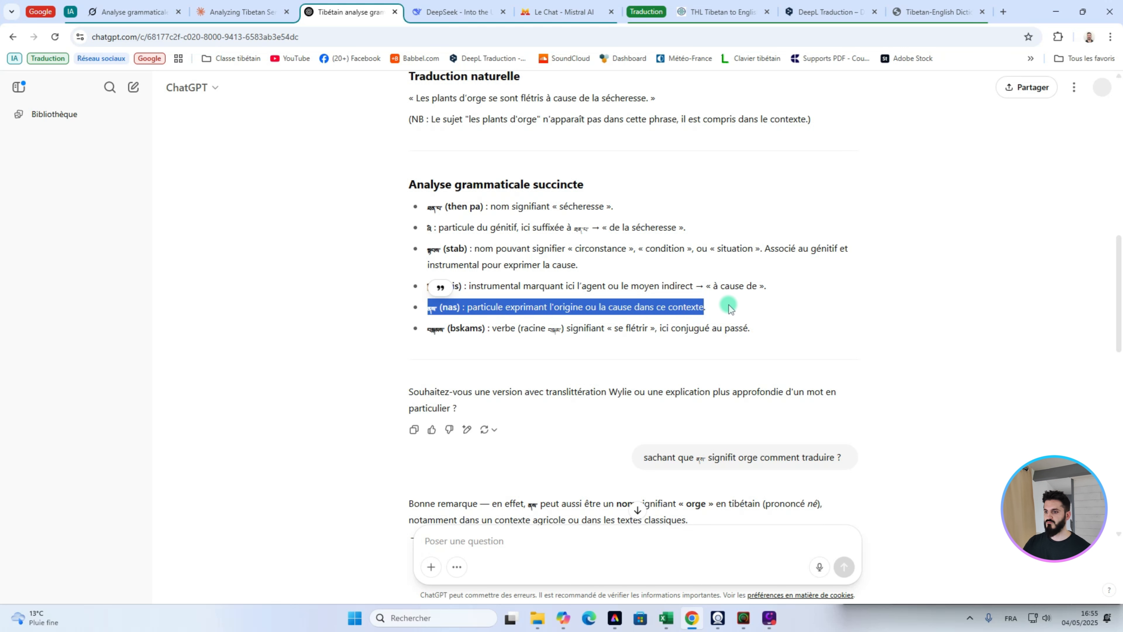
scroll(460, 358, down, 3)
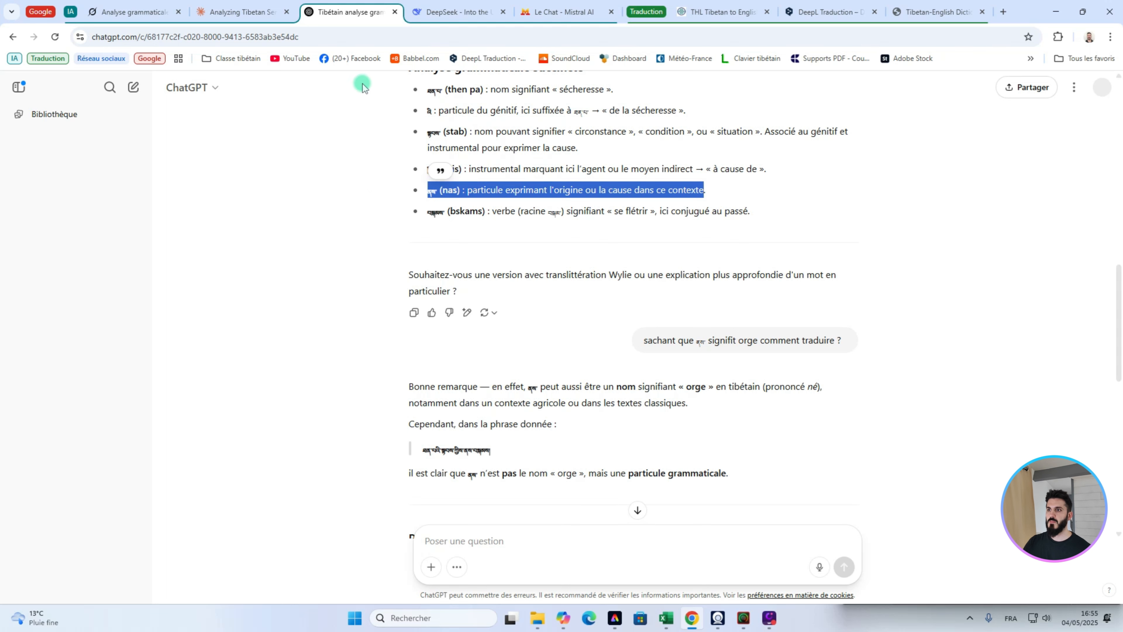
scroll(389, 278, down, 10)
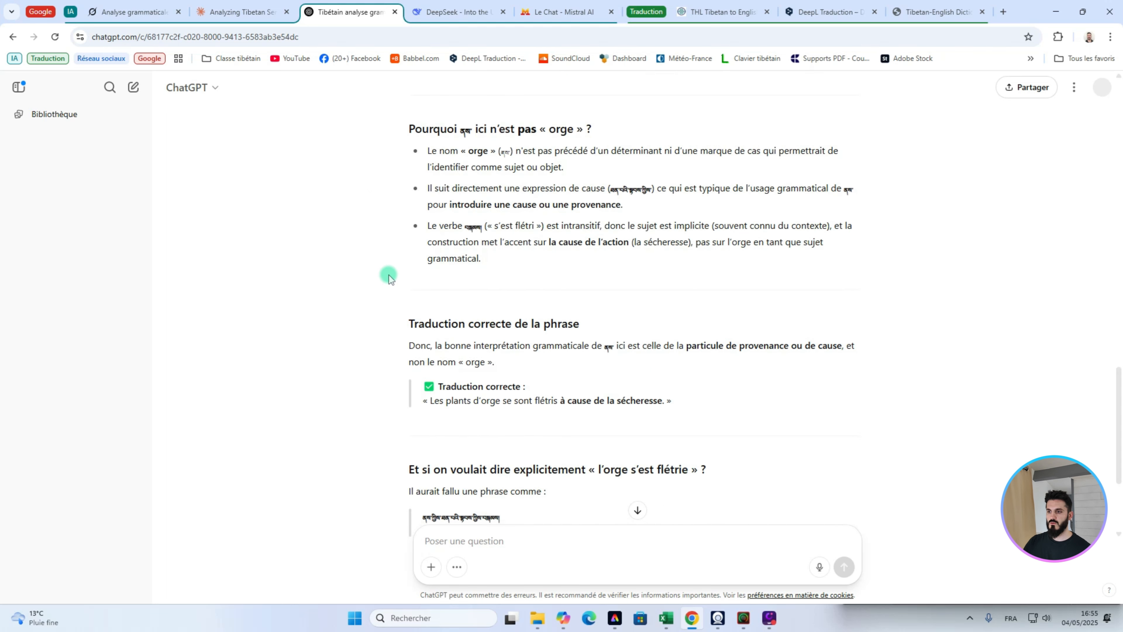
scroll(534, 212, up, 3)
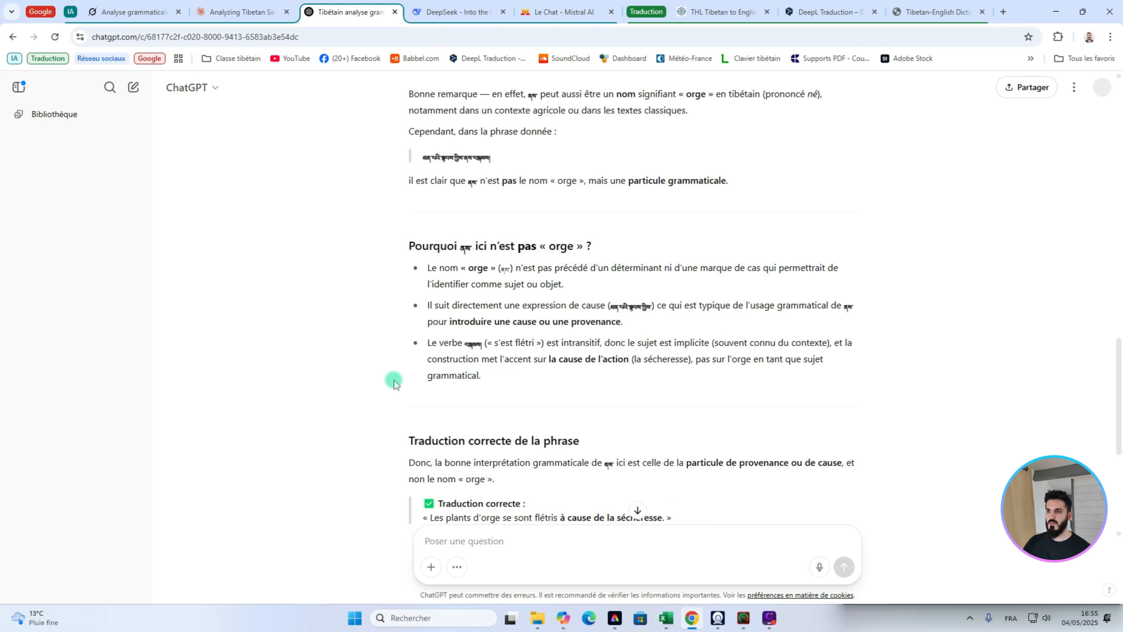
scroll(530, 248, down, 6)
scroll(538, 251, down, 2)
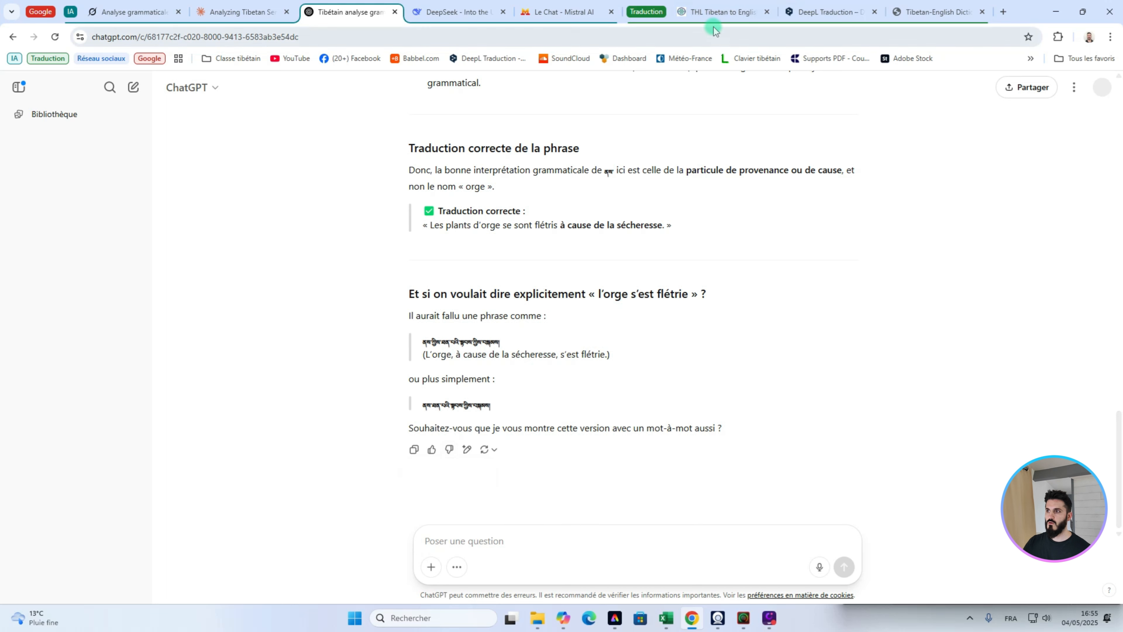
Check the sentence's THL Tibetan to English dictionary entries and reopen Grok's word-for-word translation for comparison
click(704, 13)
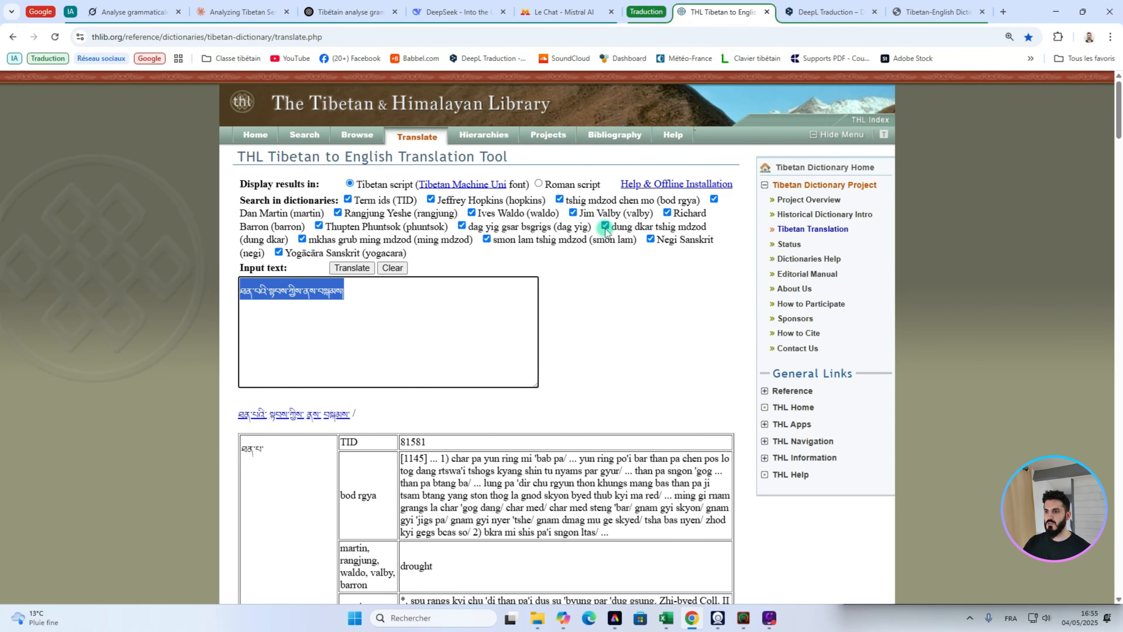
click(183, 16)
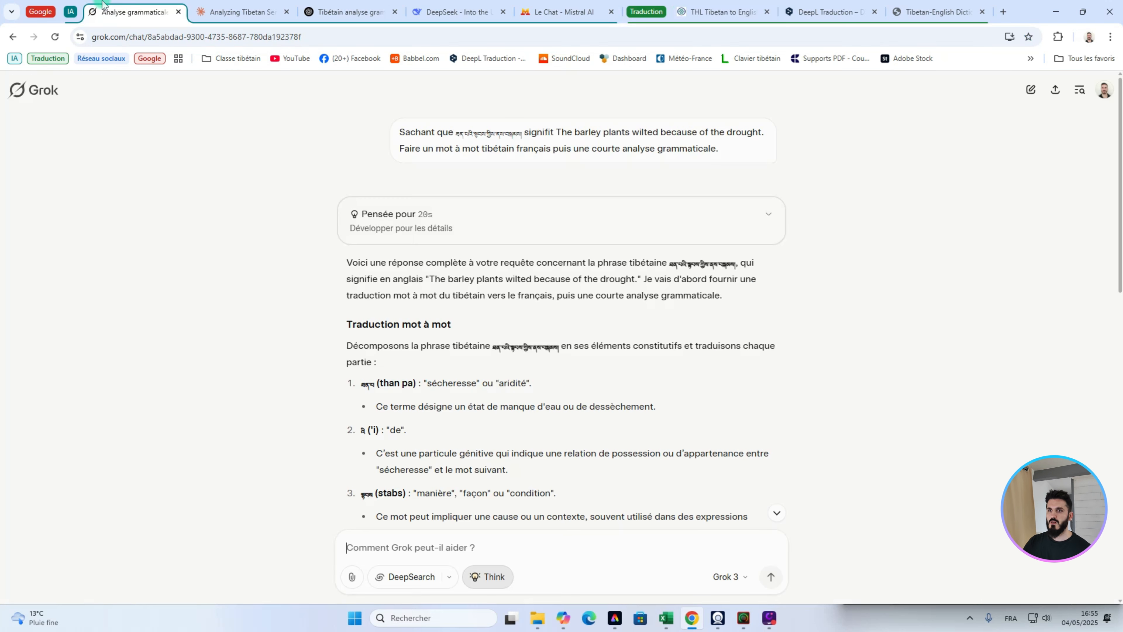
scroll(776, 337, down, 3)
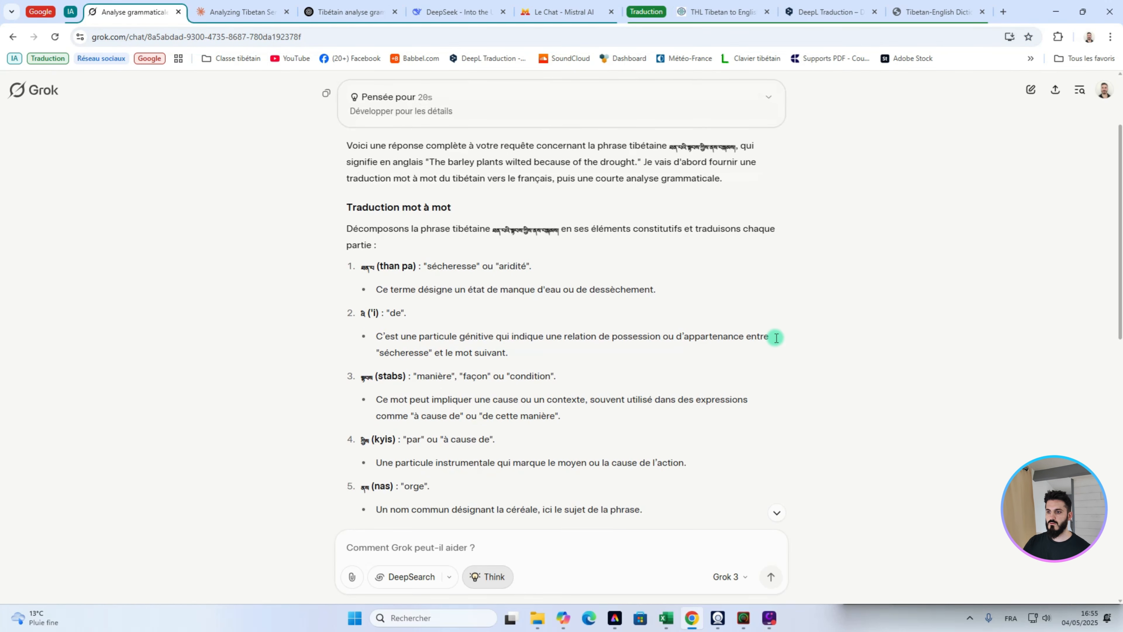